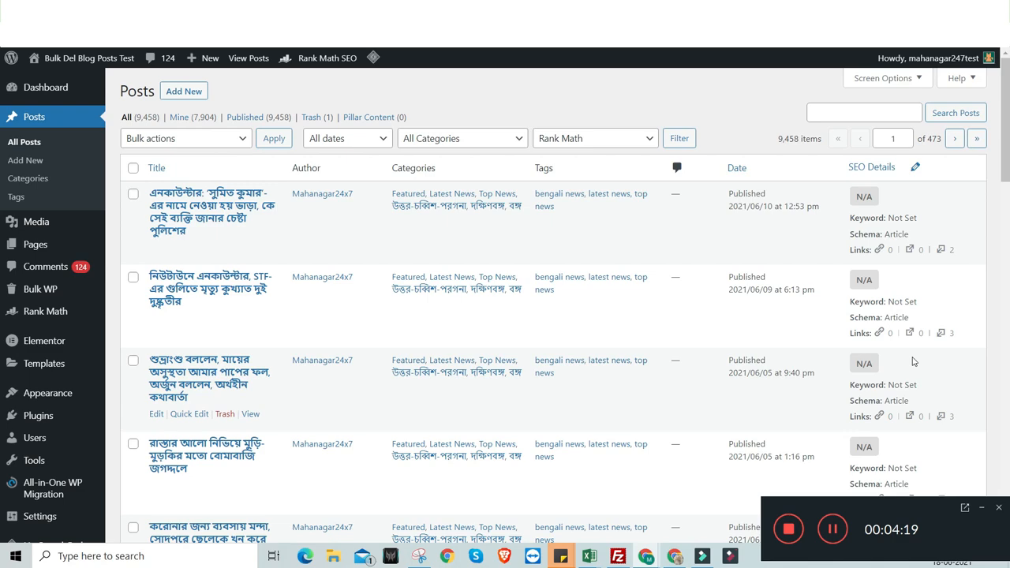
Step: Look through the Posts list, select every post on the current page and check the total page count
{"action": "scroll", "coordinate": [597, 318], "scroll_direction": "down", "scroll_amount": 10}
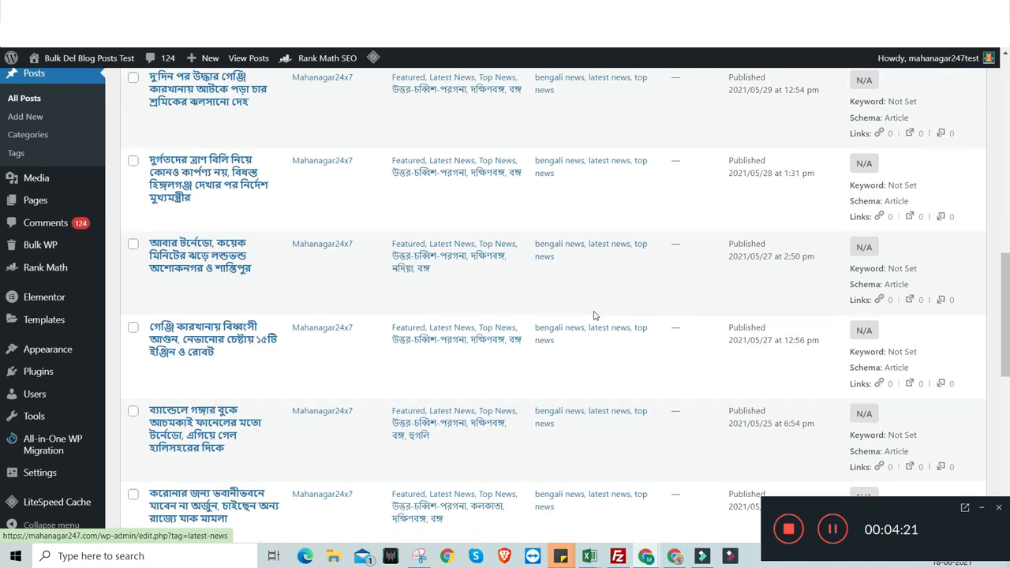
{"action": "scroll", "coordinate": [595, 316], "scroll_direction": "up", "scroll_amount": 10}
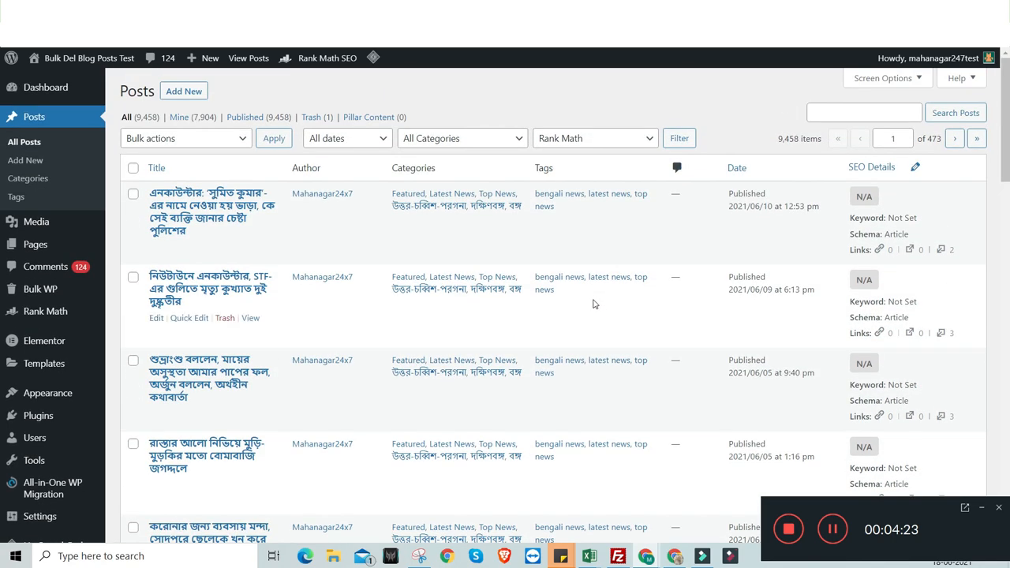
{"action": "left_click", "coordinate": [134, 169]}
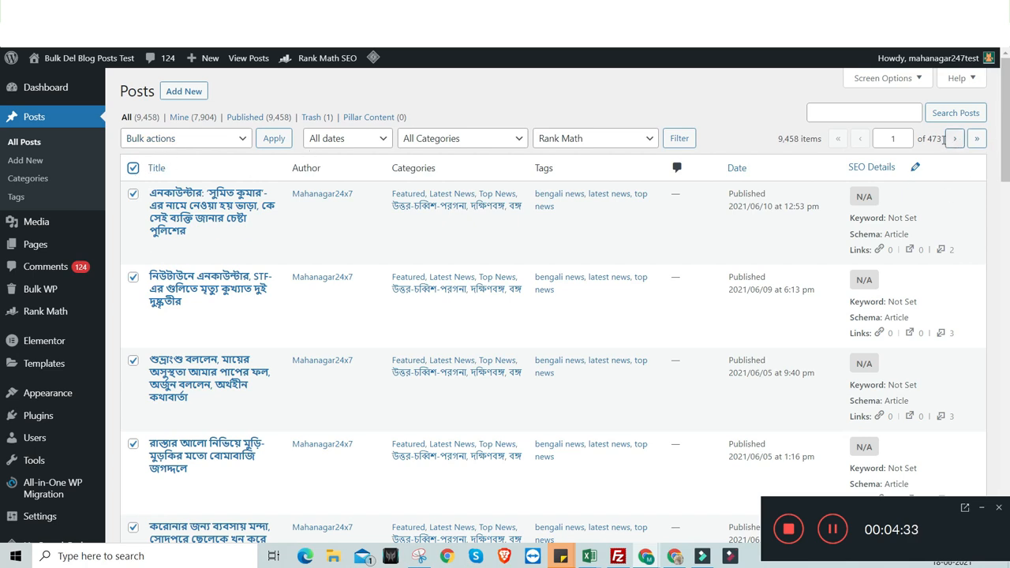
{"action": "left_click_drag", "start_coordinate": [945, 141], "coordinate": [913, 142]}
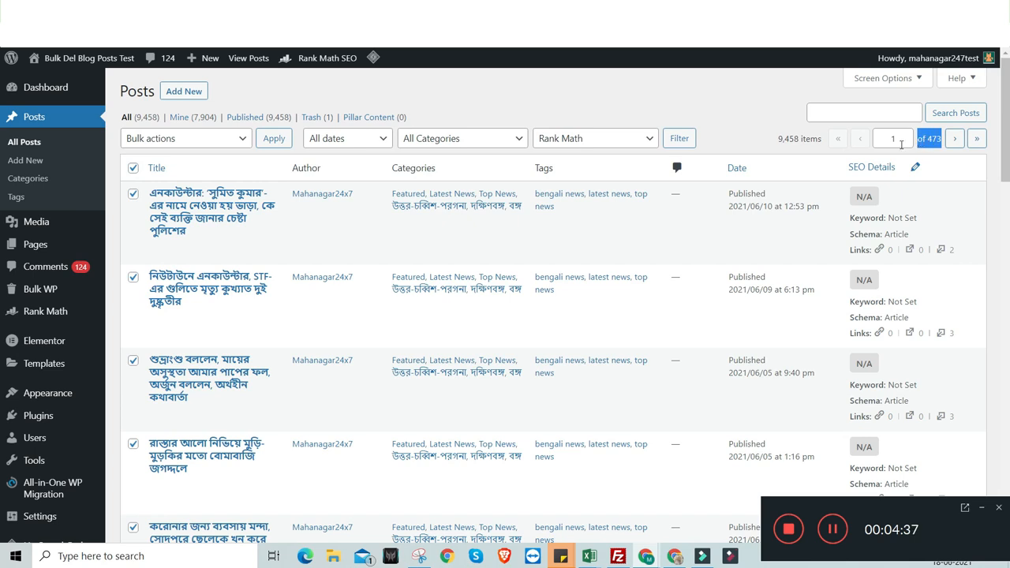
{"action": "left_click", "coordinate": [307, 97]}
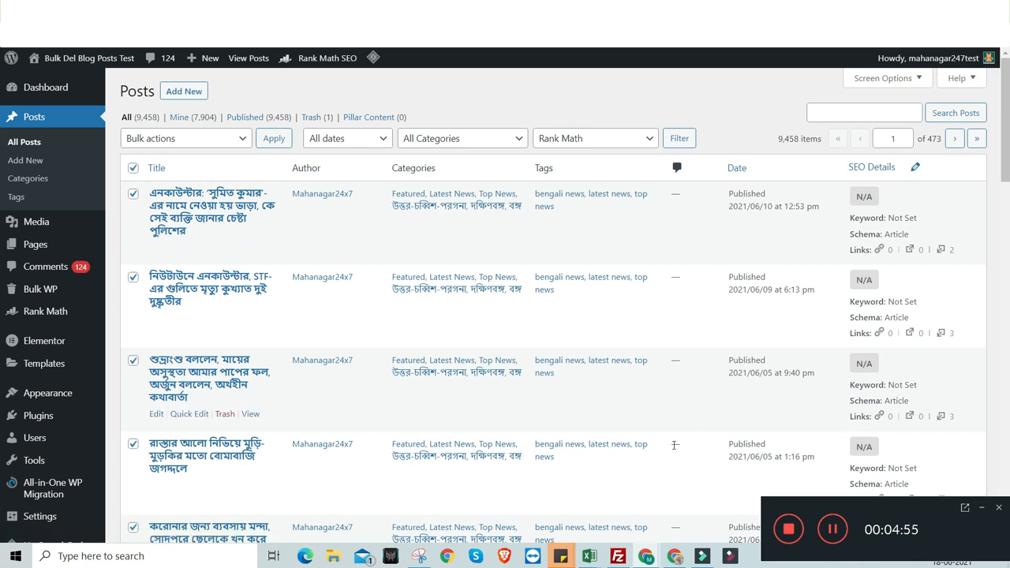
Step: Switch to phpMyAdmin, examine the records in the wp_posts table, and return to the WordPress Posts list
{"action": "mouse_move", "coordinate": [678, 561]}
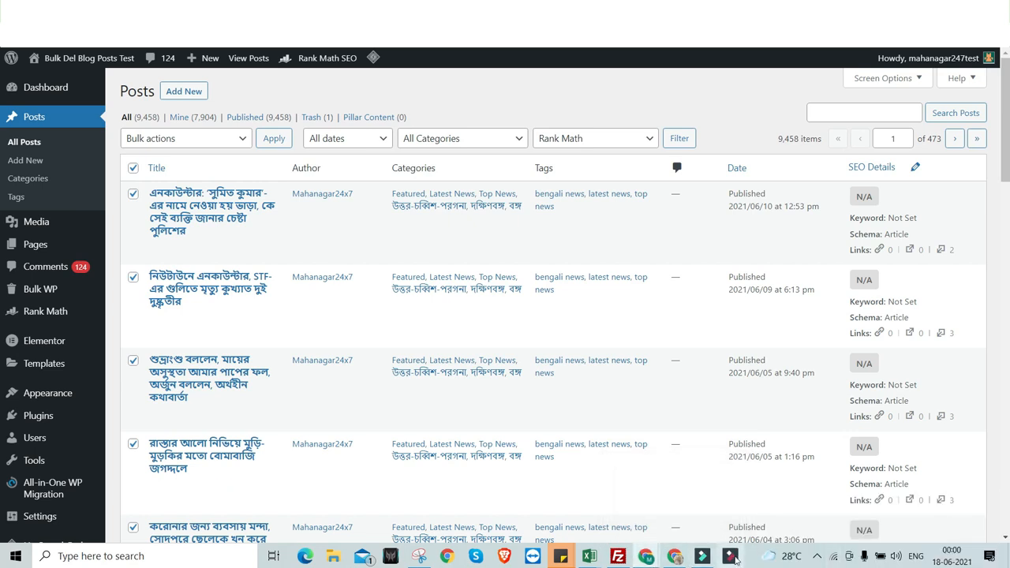
{"action": "left_click", "coordinate": [798, 519]}
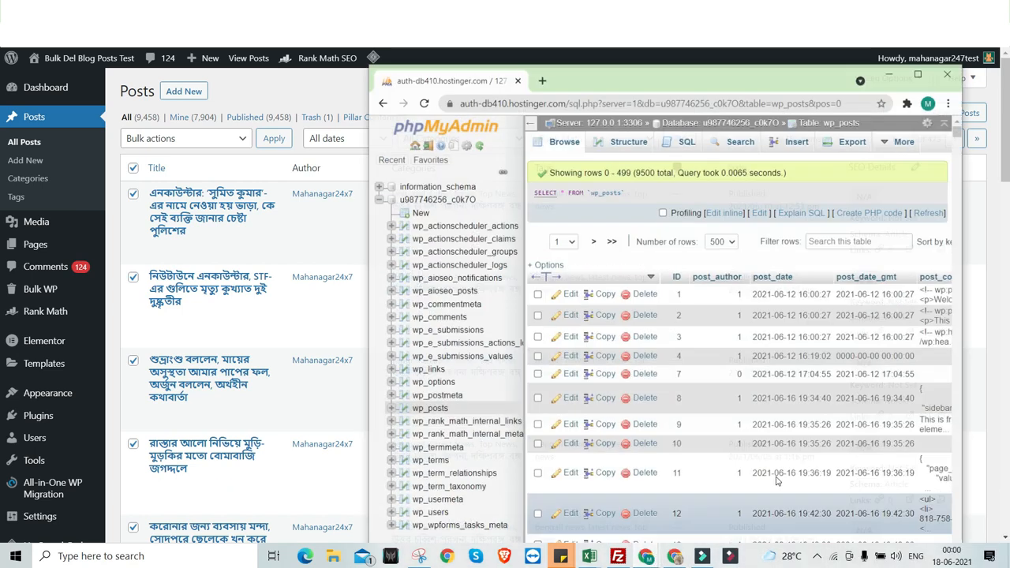
{"action": "double_click", "coordinate": [773, 72]}
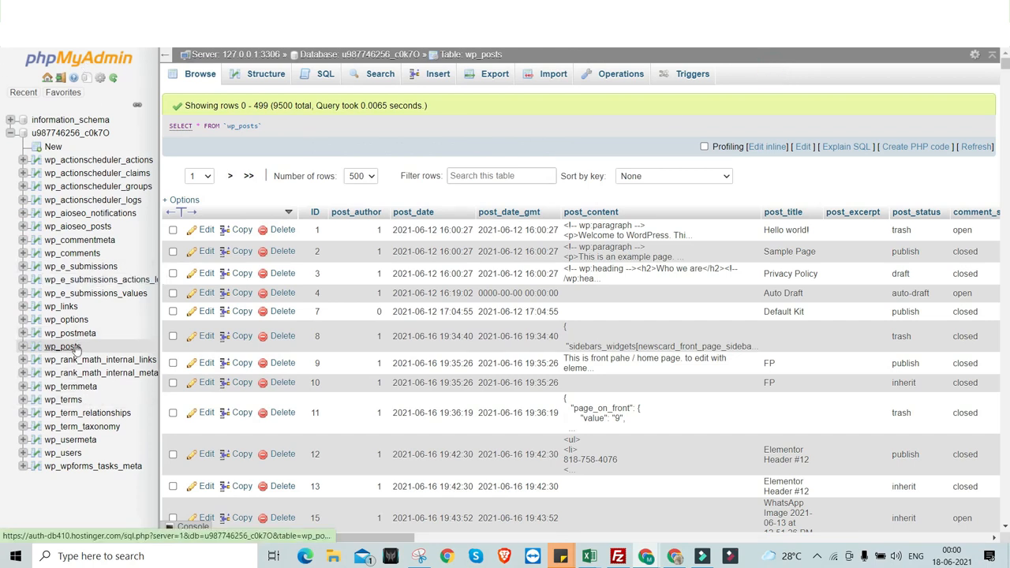
{"action": "scroll", "coordinate": [427, 349], "scroll_direction": "down", "scroll_amount": 4}
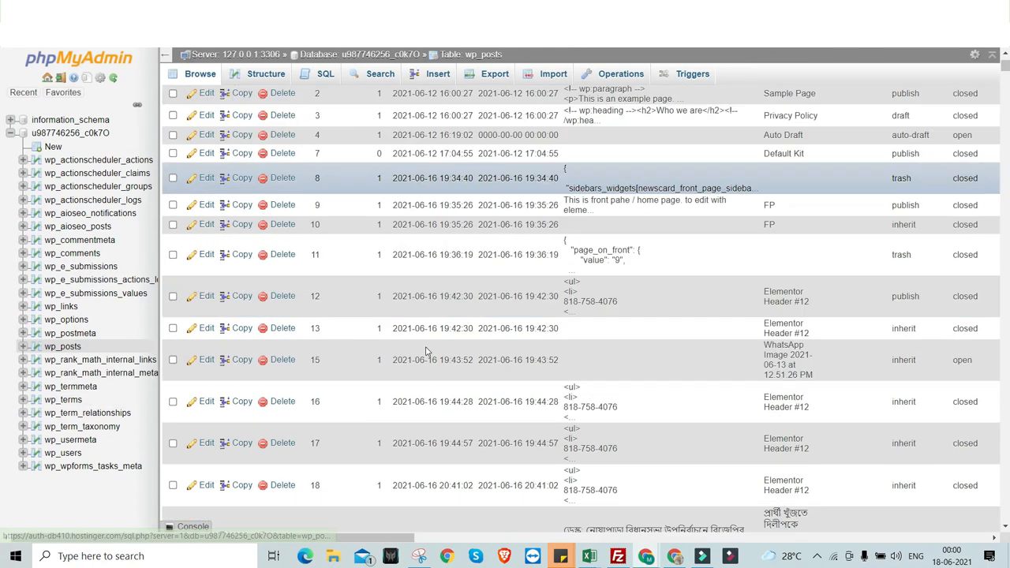
{"action": "scroll", "coordinate": [426, 349], "scroll_direction": "up", "scroll_amount": 4}
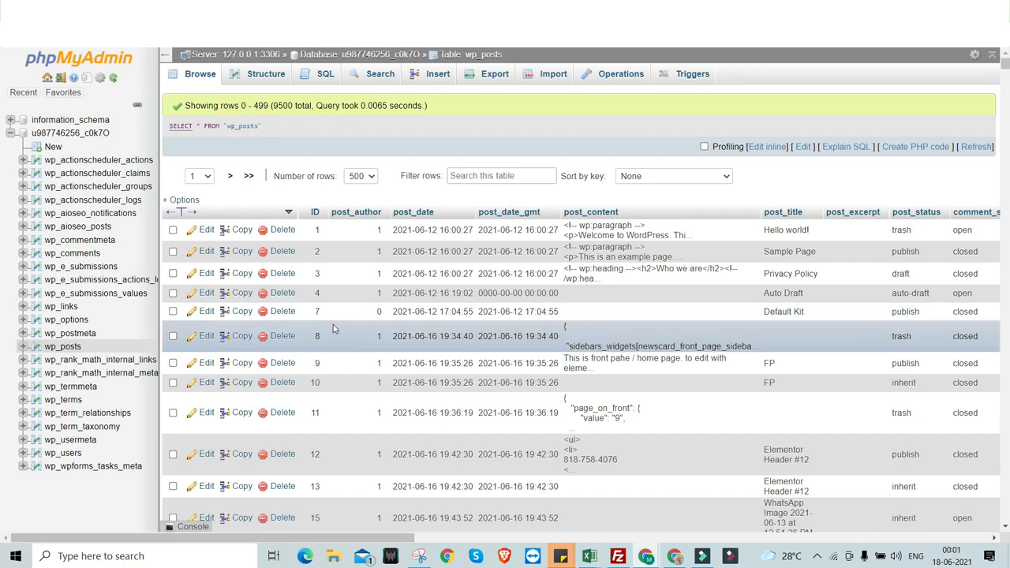
{"action": "scroll", "coordinate": [333, 325], "scroll_direction": "down", "scroll_amount": 5}
{"action": "scroll", "coordinate": [334, 330], "scroll_direction": "down", "scroll_amount": 4}
{"action": "left_click", "coordinate": [935, 9]}
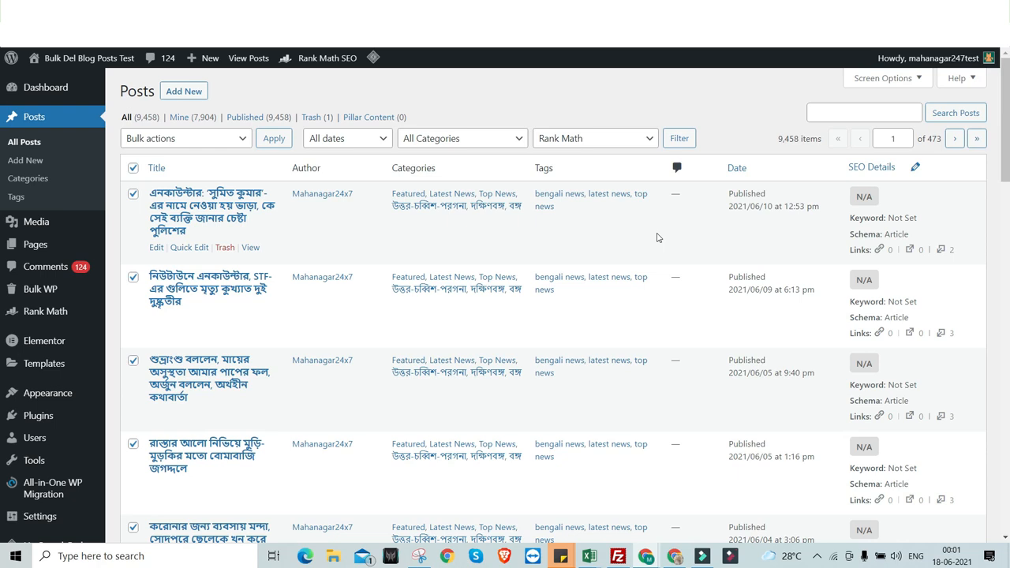
Step: Check the Bulk Delete plugin in the "bulk delete" plugin search results and open its Bulk Delete Posts page
{"action": "mouse_move", "coordinate": [38, 414]}
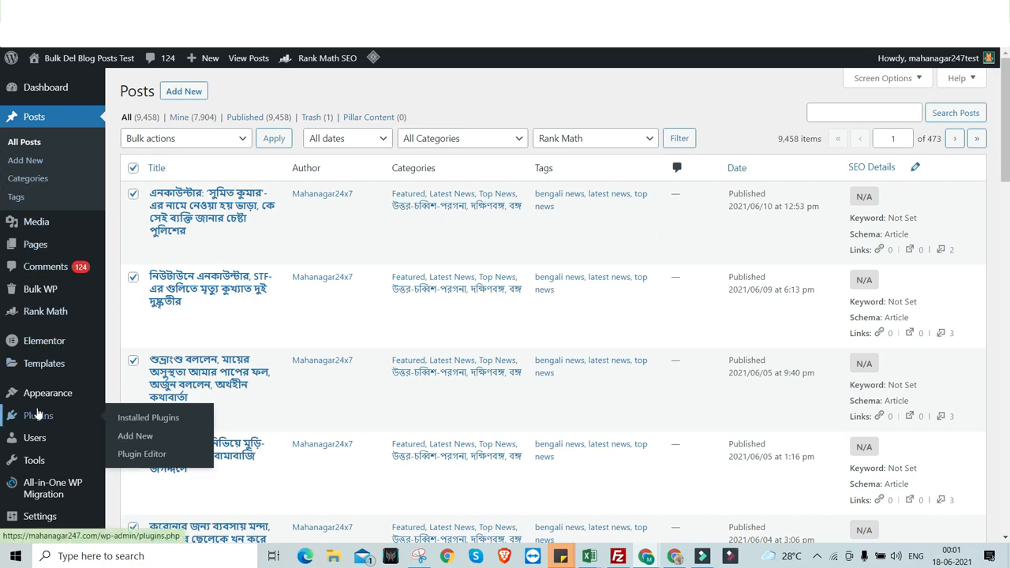
{"action": "left_click", "coordinate": [13, 33]}
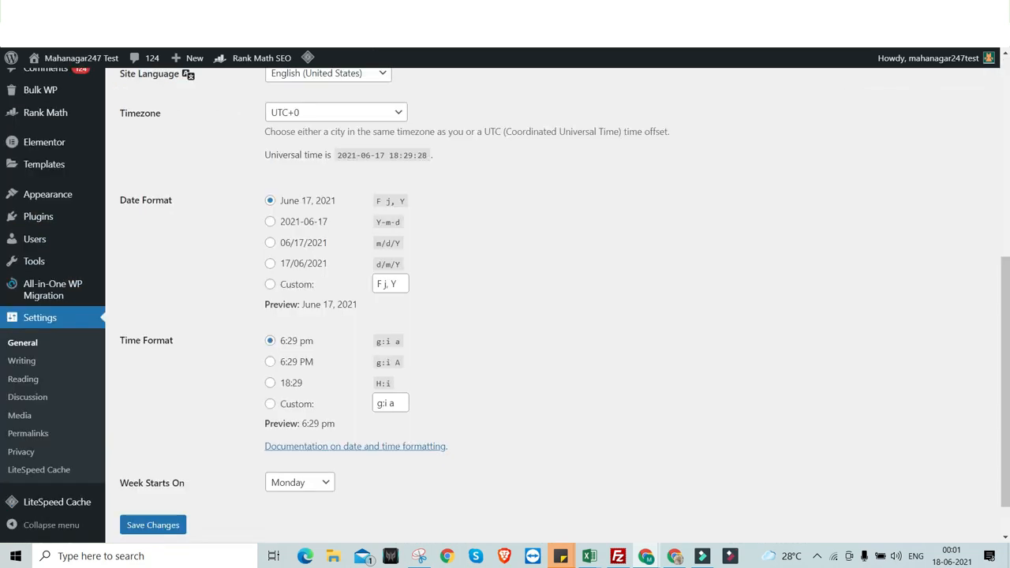
{"action": "left_click", "coordinate": [14, 32]}
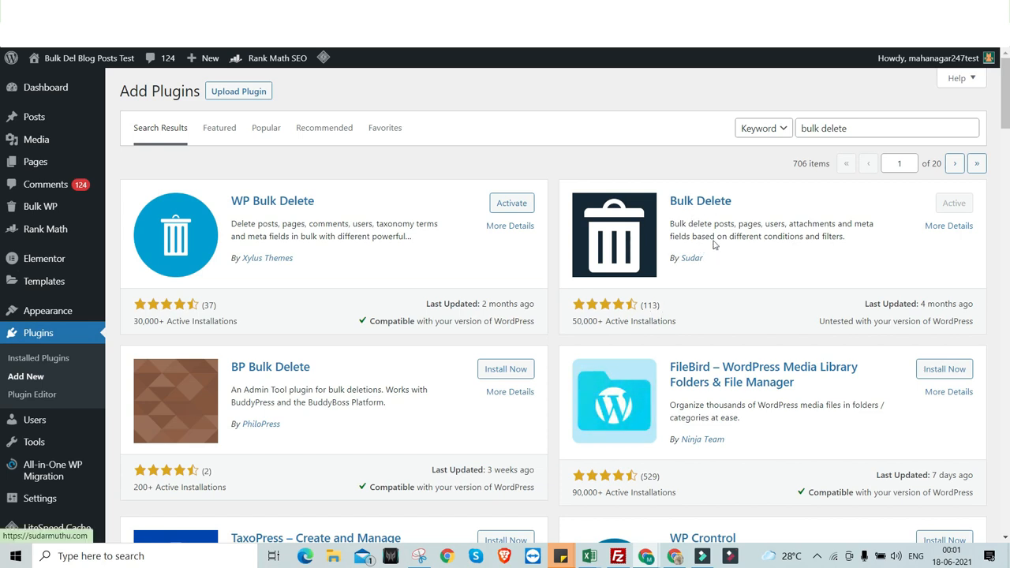
{"action": "mouse_move", "coordinate": [35, 207]}
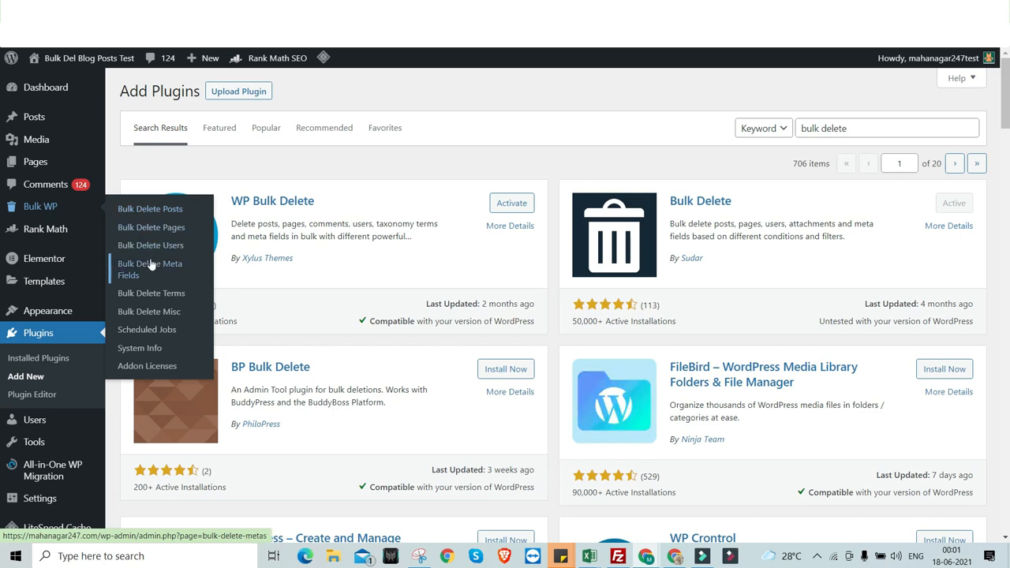
{"action": "left_click", "coordinate": [151, 209]}
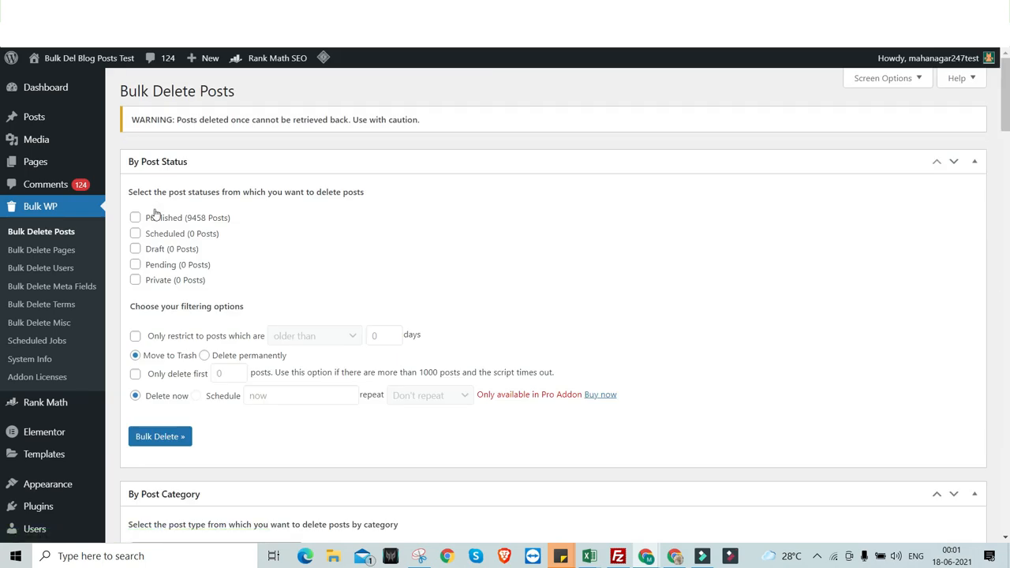
Step: Examine the post status and post category deletion options, including the available post types
{"action": "left_click", "coordinate": [137, 220]}
{"action": "left_click", "coordinate": [135, 219]}
{"action": "scroll", "coordinate": [261, 273], "scroll_direction": "down", "scroll_amount": 2}
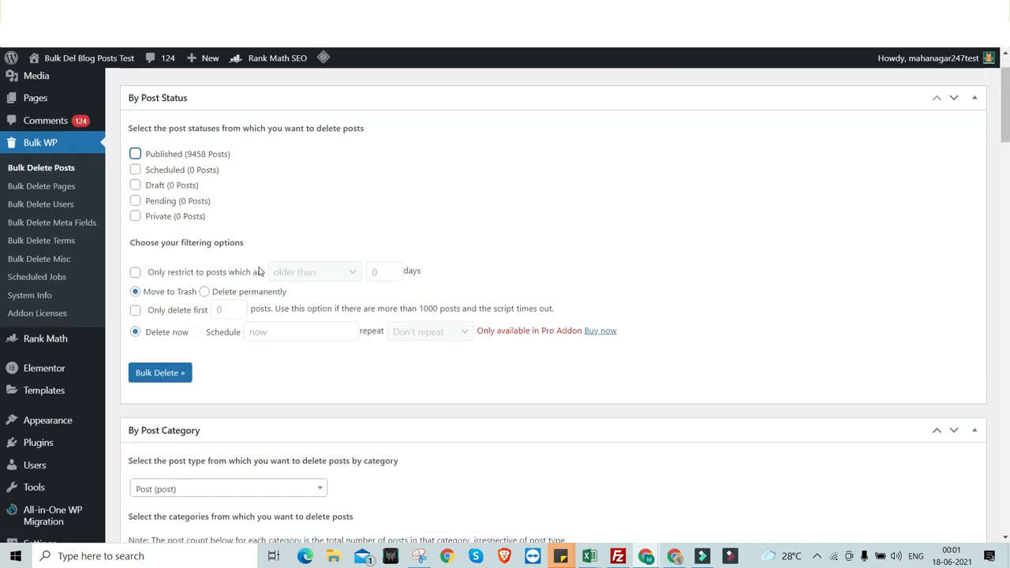
{"action": "scroll", "coordinate": [225, 293], "scroll_direction": "down", "scroll_amount": 2}
{"action": "left_click", "coordinate": [205, 228]}
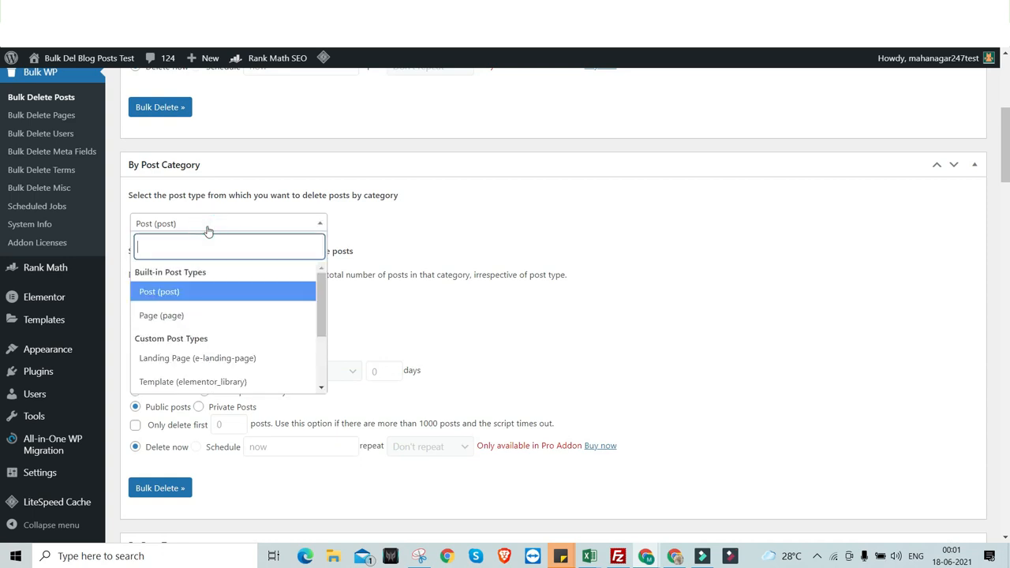
{"action": "left_click", "coordinate": [414, 314]}
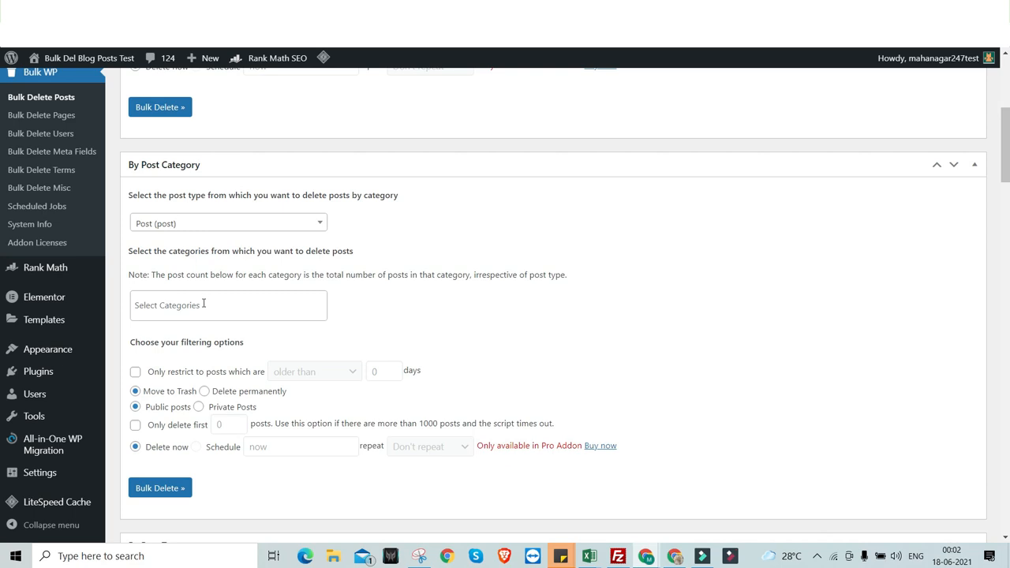
Step: Examine the remaining bulk deletion criteria, including post tag, taxonomy, post type, comment count, URL and post revisions
{"action": "scroll", "coordinate": [204, 303], "scroll_direction": "down", "scroll_amount": 5}
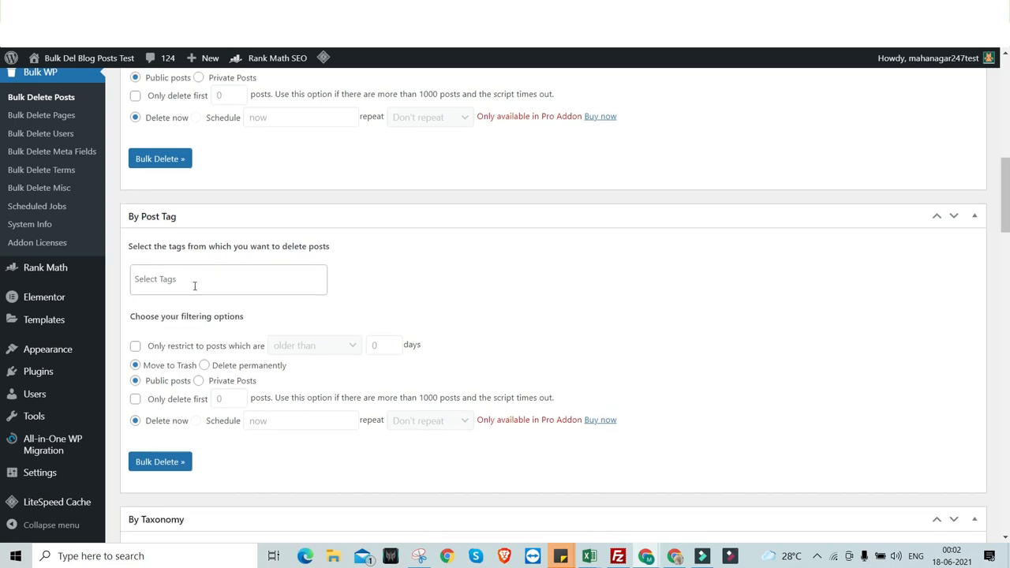
{"action": "scroll", "coordinate": [195, 283], "scroll_direction": "down", "scroll_amount": 4}
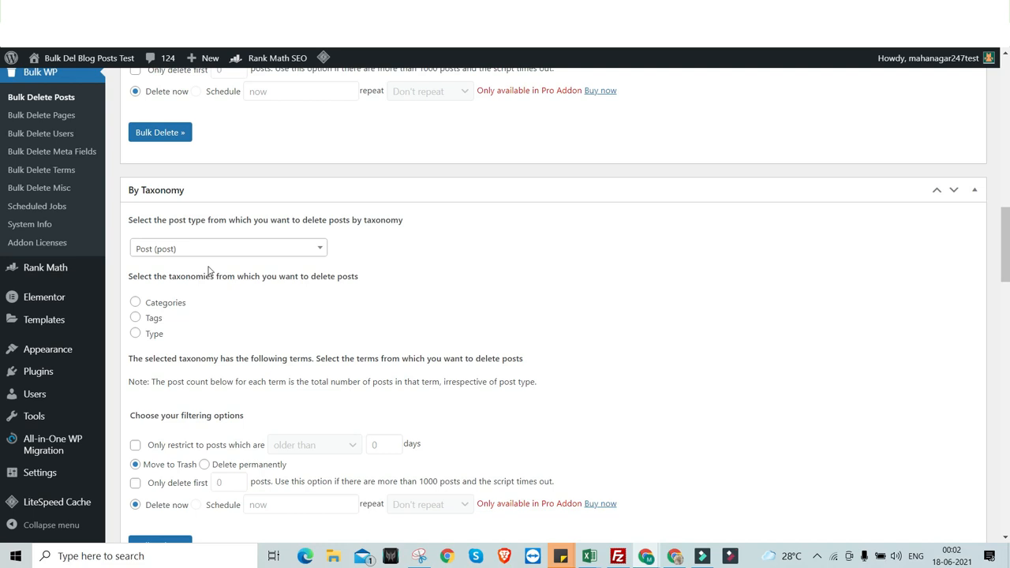
{"action": "scroll", "coordinate": [209, 271], "scroll_direction": "down", "scroll_amount": 3}
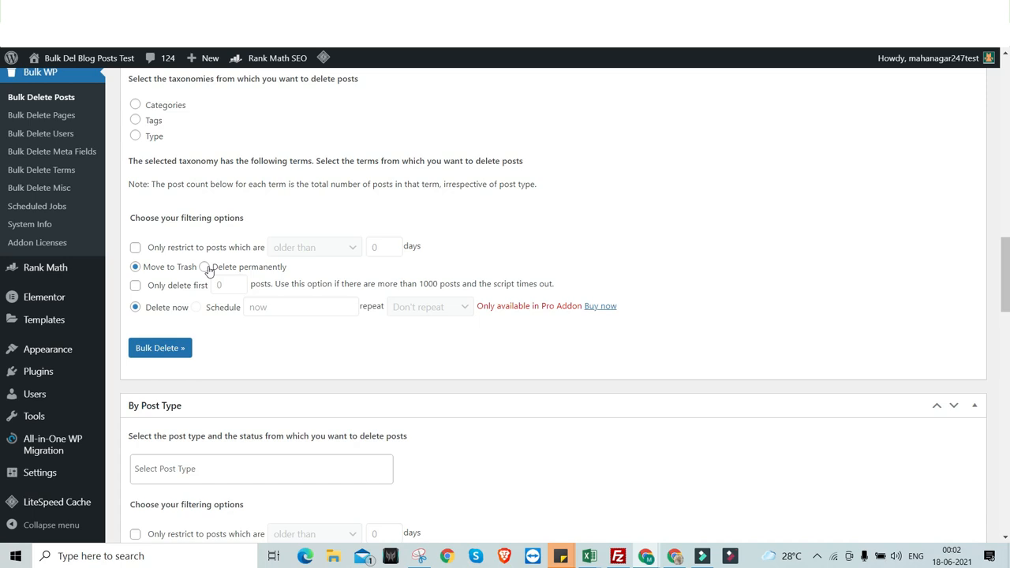
{"action": "scroll", "coordinate": [209, 271], "scroll_direction": "down", "scroll_amount": 4}
{"action": "scroll", "coordinate": [364, 302], "scroll_direction": "down", "scroll_amount": 3}
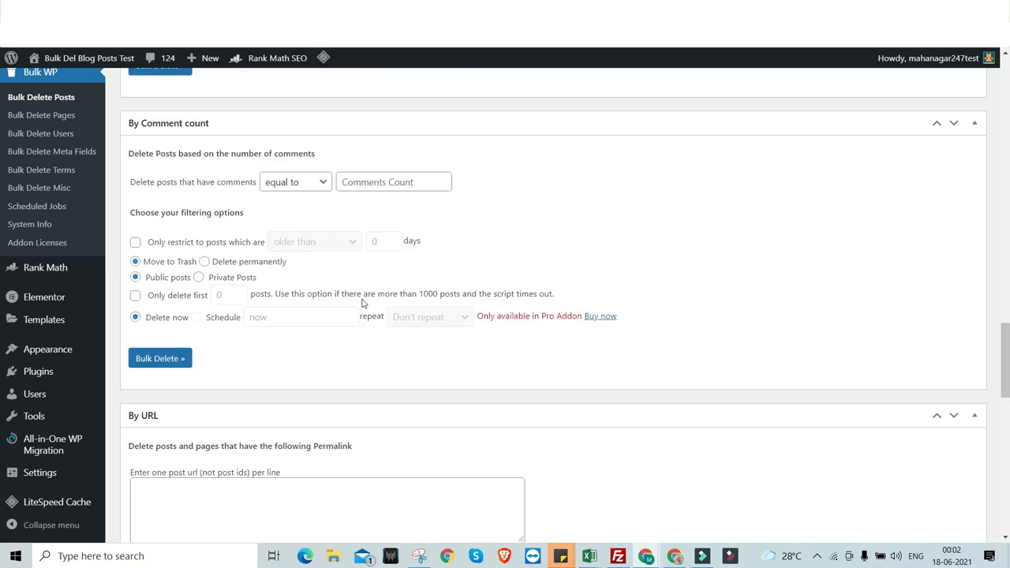
{"action": "scroll", "coordinate": [363, 304], "scroll_direction": "down", "scroll_amount": 2}
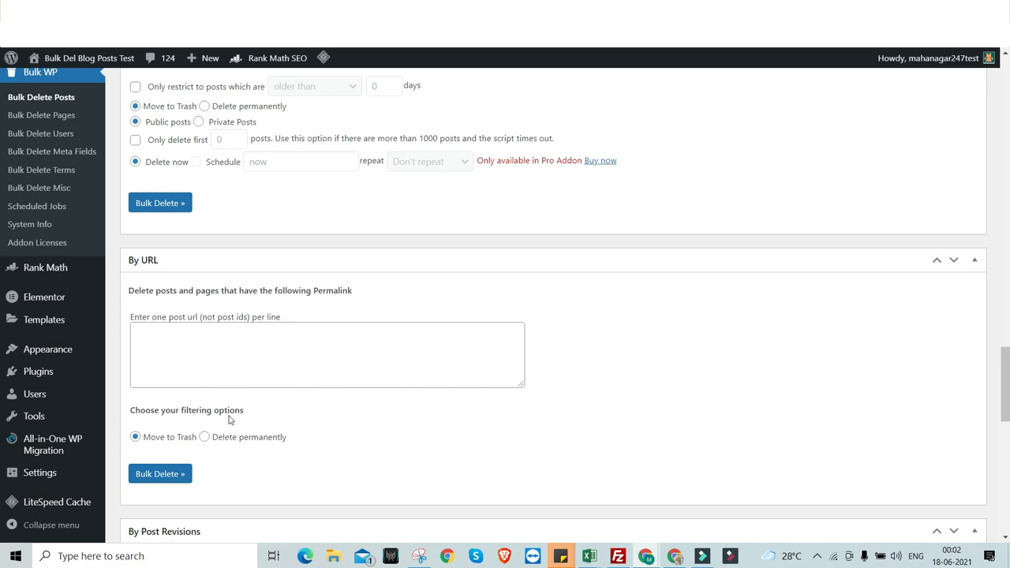
{"action": "scroll", "coordinate": [229, 418], "scroll_direction": "down", "scroll_amount": 5}
{"action": "scroll", "coordinate": [231, 422], "scroll_direction": "down", "scroll_amount": 4}
{"action": "scroll", "coordinate": [232, 419], "scroll_direction": "up", "scroll_amount": 9}
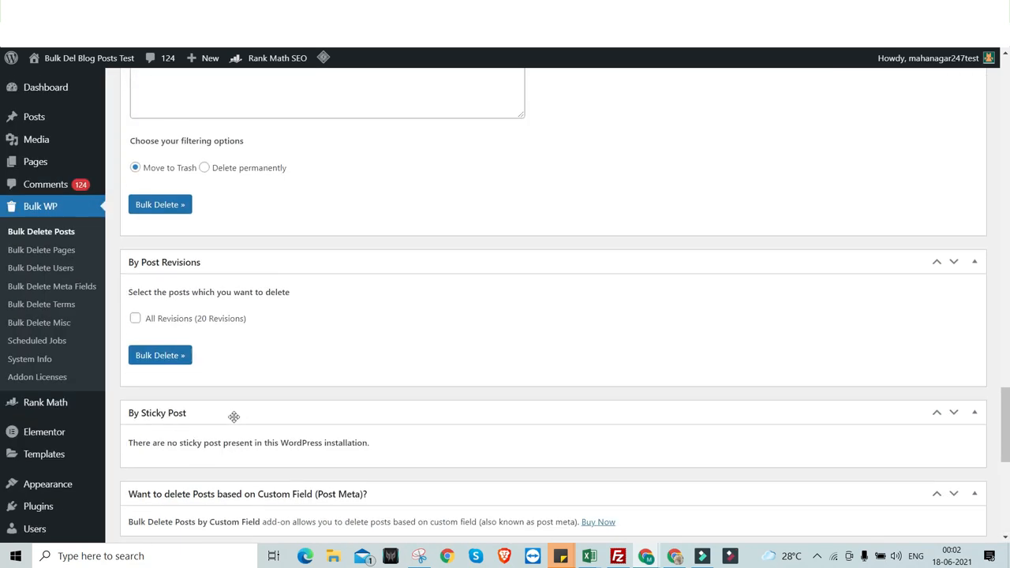
{"action": "scroll", "coordinate": [234, 420], "scroll_direction": "up", "scroll_amount": 12}
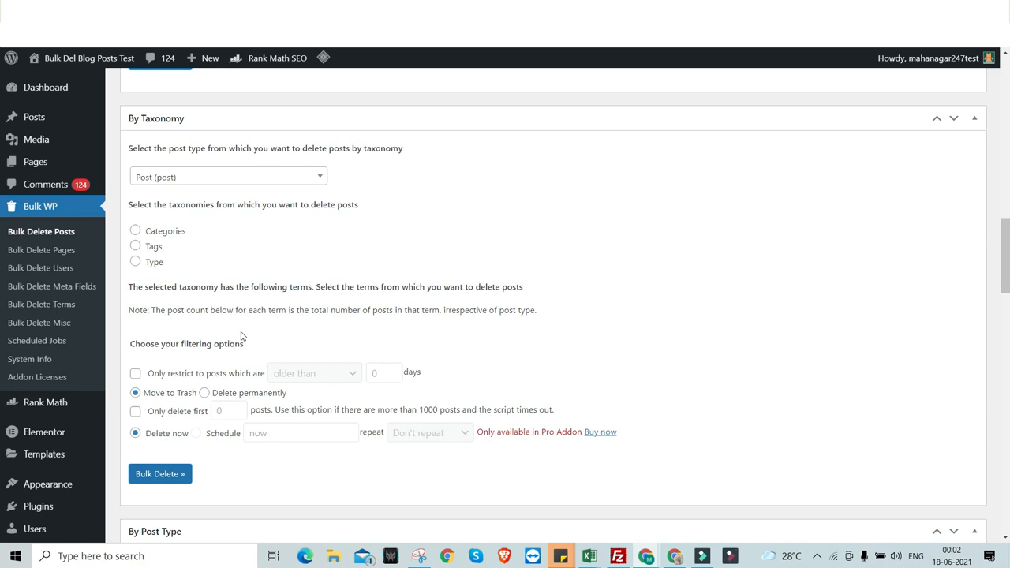
{"action": "scroll", "coordinate": [241, 337], "scroll_direction": "up", "scroll_amount": 5}
{"action": "scroll", "coordinate": [242, 337], "scroll_direction": "up", "scroll_amount": 10}
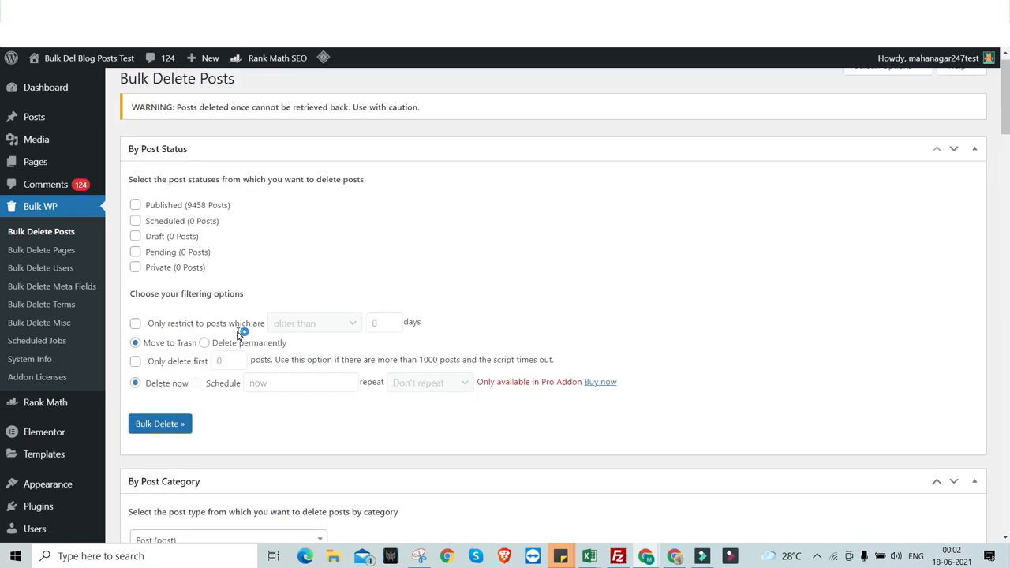
Step: Select the Published status for deletion, start the bulk delete with Move to Trash, and cancel the confirmation
{"action": "left_click", "coordinate": [136, 218]}
{"action": "left_click", "coordinate": [137, 219]}
{"action": "left_click", "coordinate": [158, 438]}
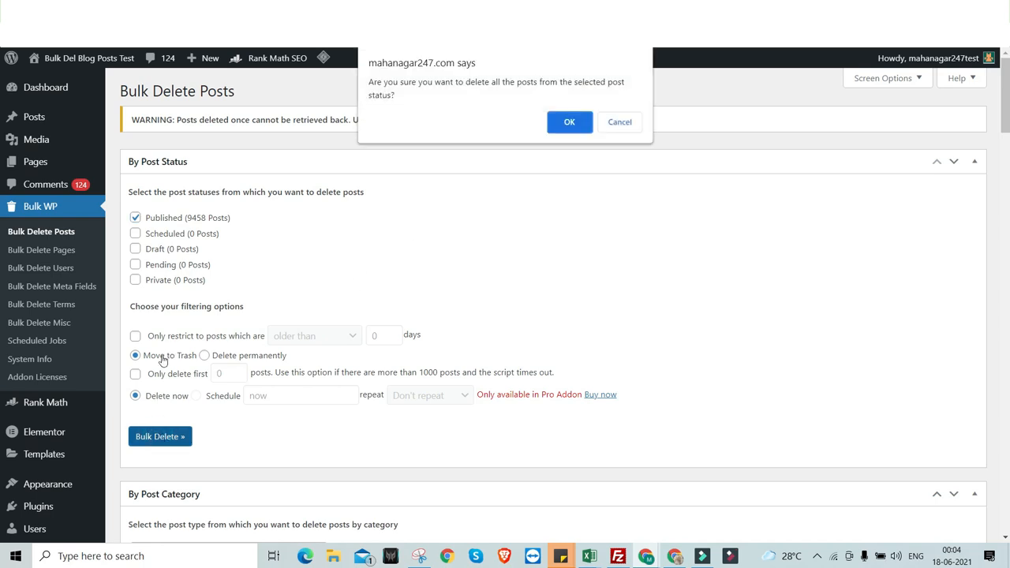
{"action": "left_click", "coordinate": [629, 123]}
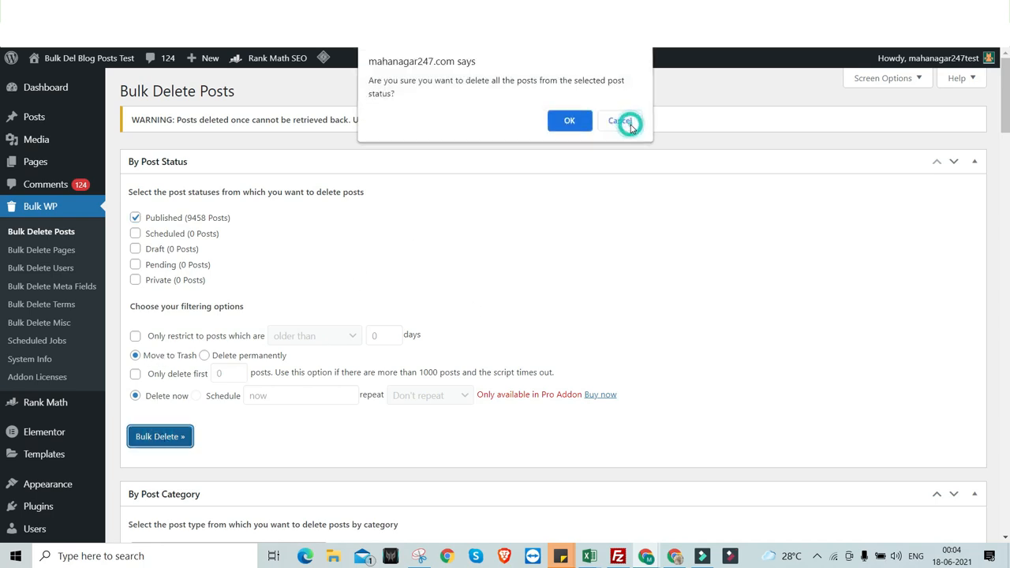
Step: Set the deletion to Delete permanently and run the bulk delete of all published posts
{"action": "left_click", "coordinate": [205, 355]}
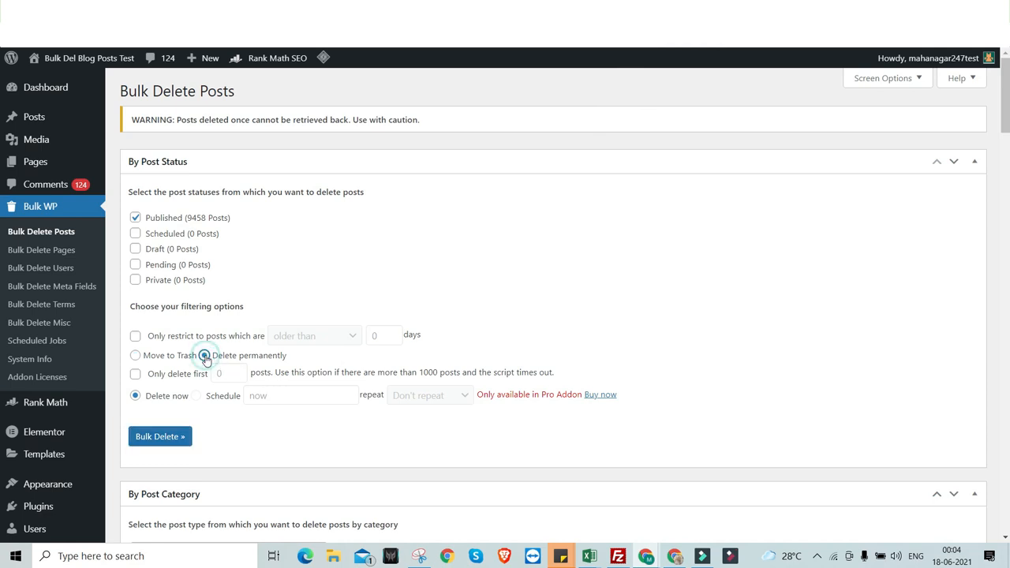
{"action": "left_click", "coordinate": [173, 439]}
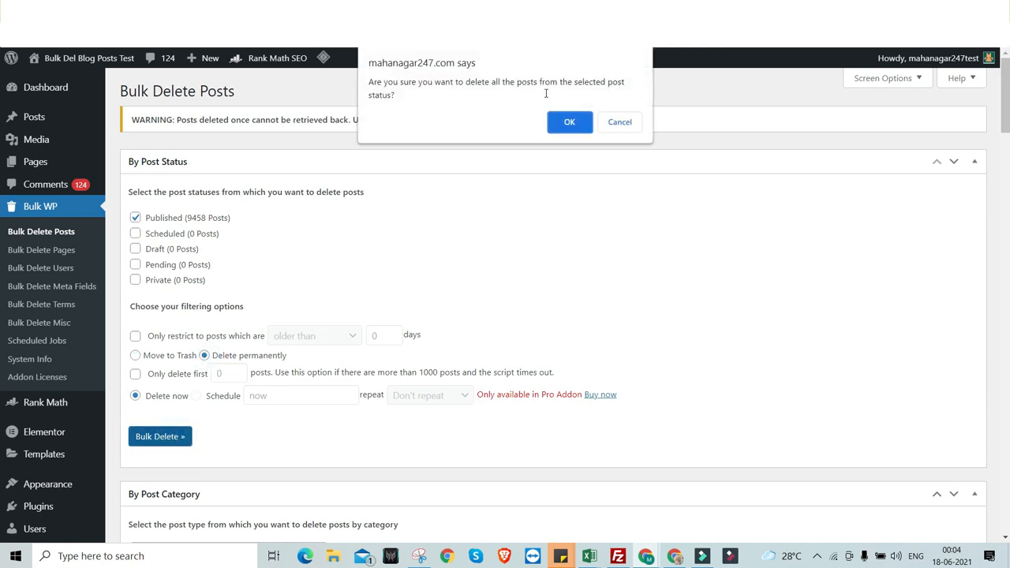
{"action": "left_click", "coordinate": [565, 122]}
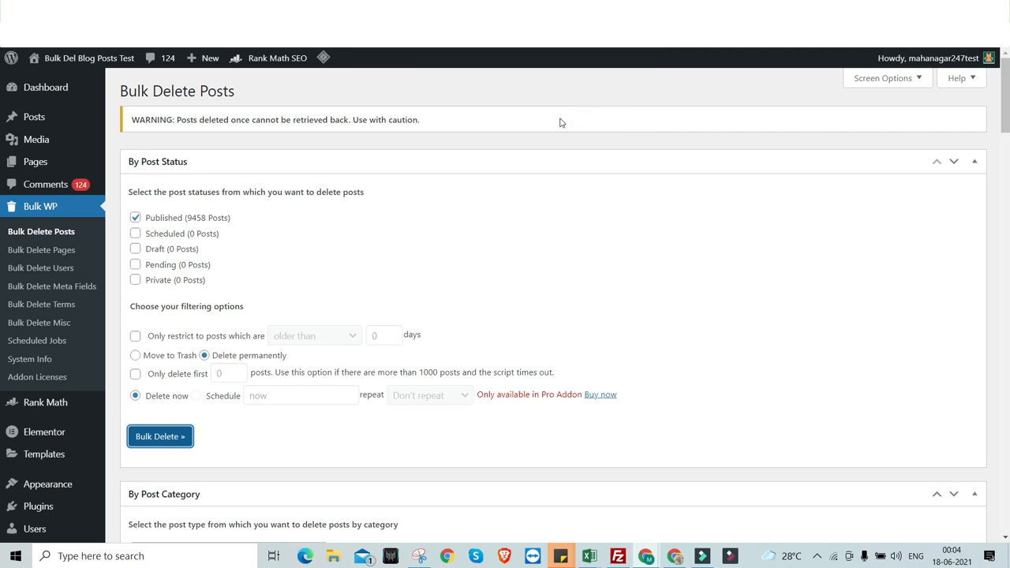